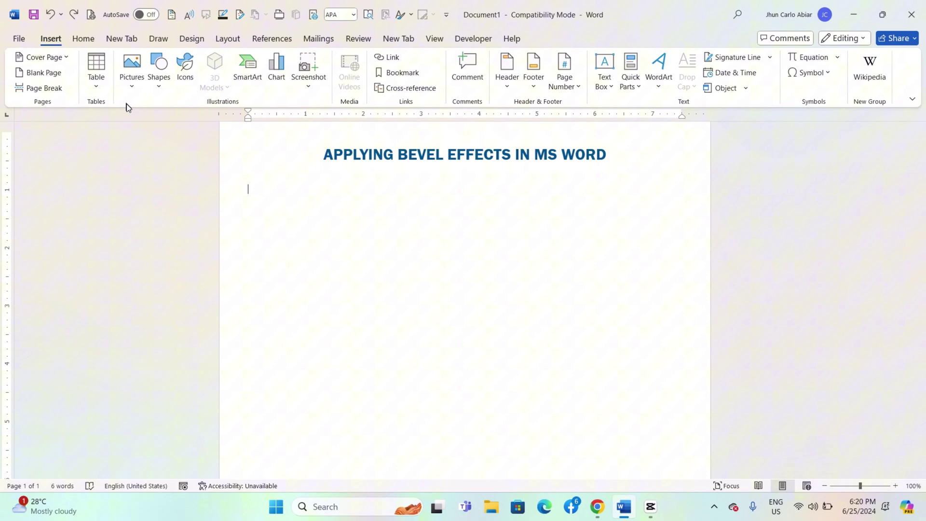
# Insert the silhouetted face stock image from the Pictures stock library beneath the title
pyautogui.click(133, 73)
pyautogui.click(163, 146)
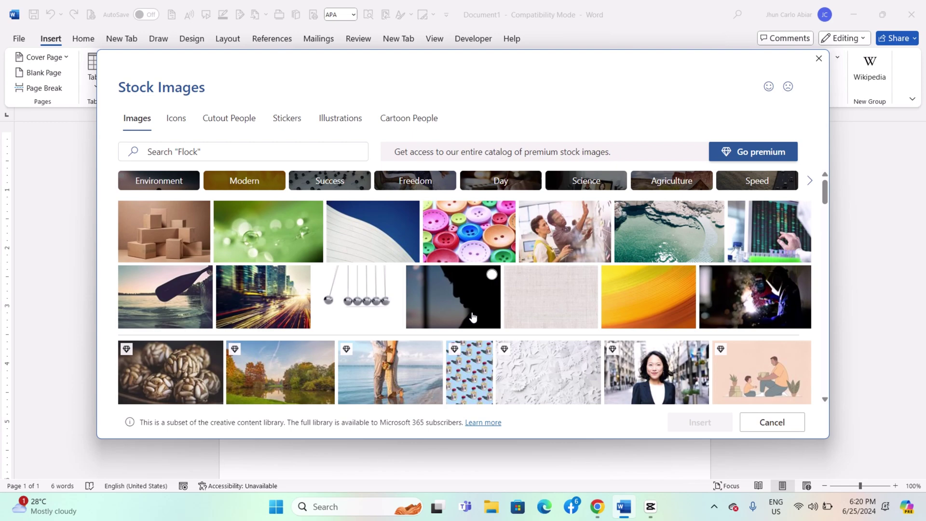
pyautogui.click(463, 311)
pyautogui.click(708, 423)
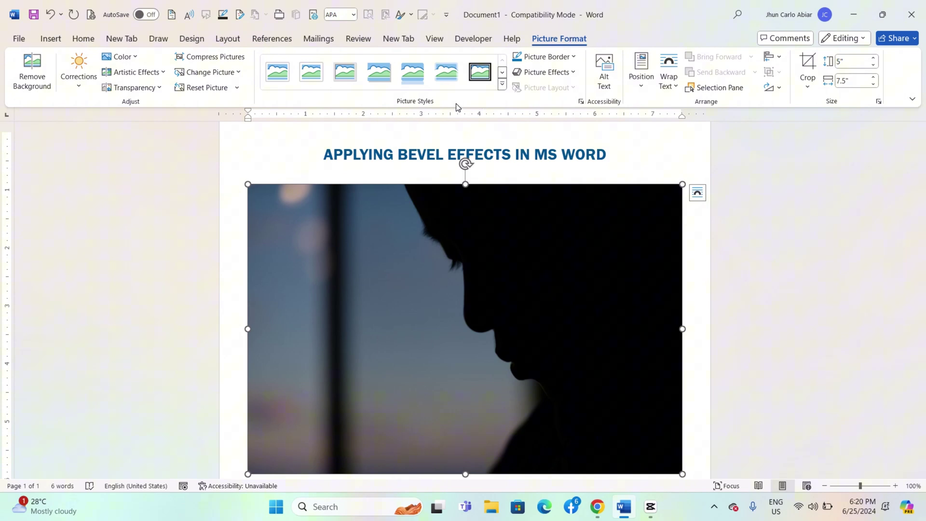
# Apply the Round bevel effect to the silhouette photo
pyautogui.click(572, 73)
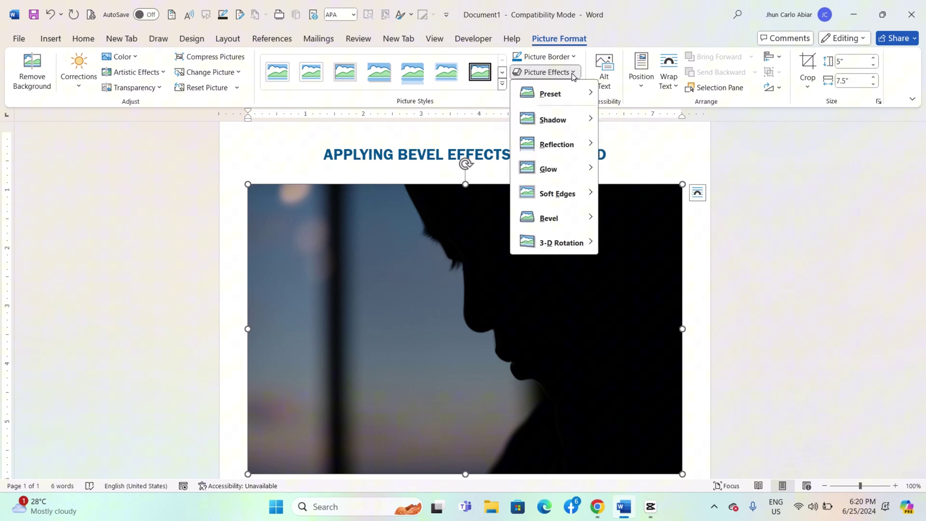
pyautogui.moveTo(554, 218)
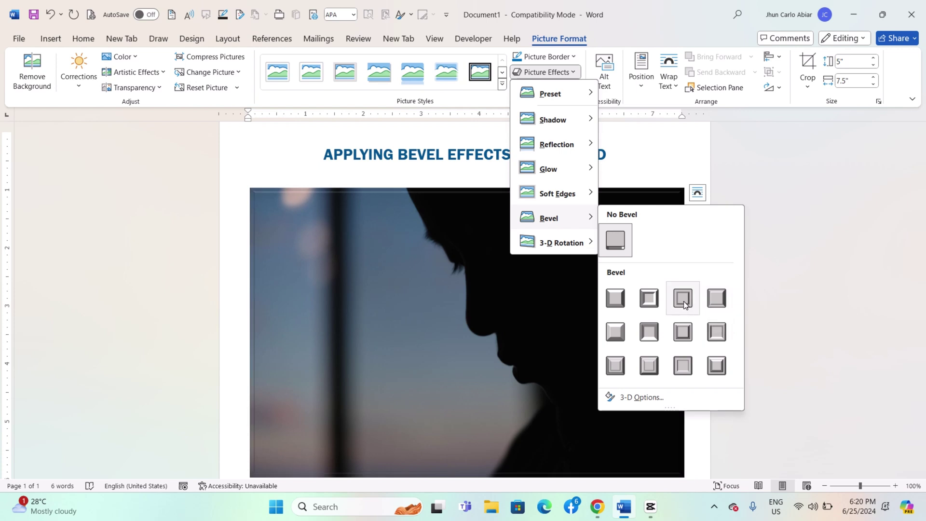
pyautogui.click(613, 300)
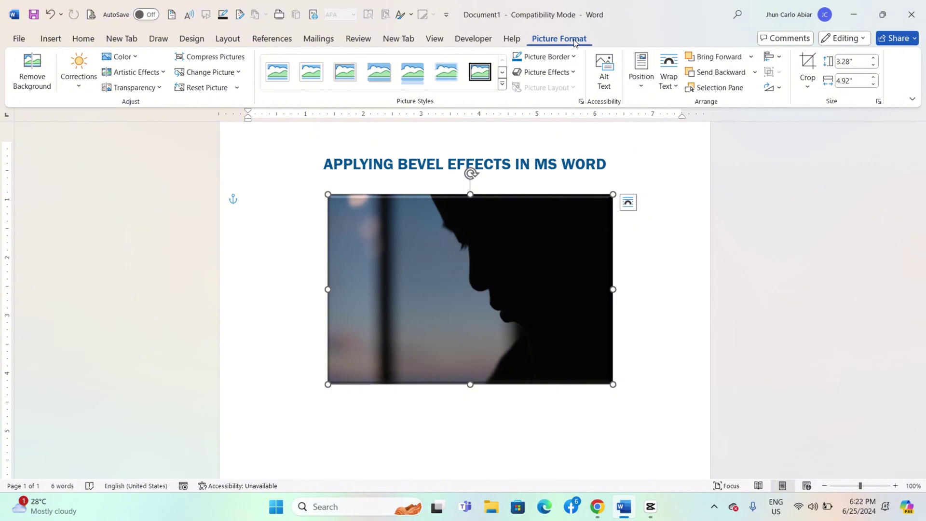
# Open the photo's 3-D Options in the Format Picture pane
pyautogui.click(570, 72)
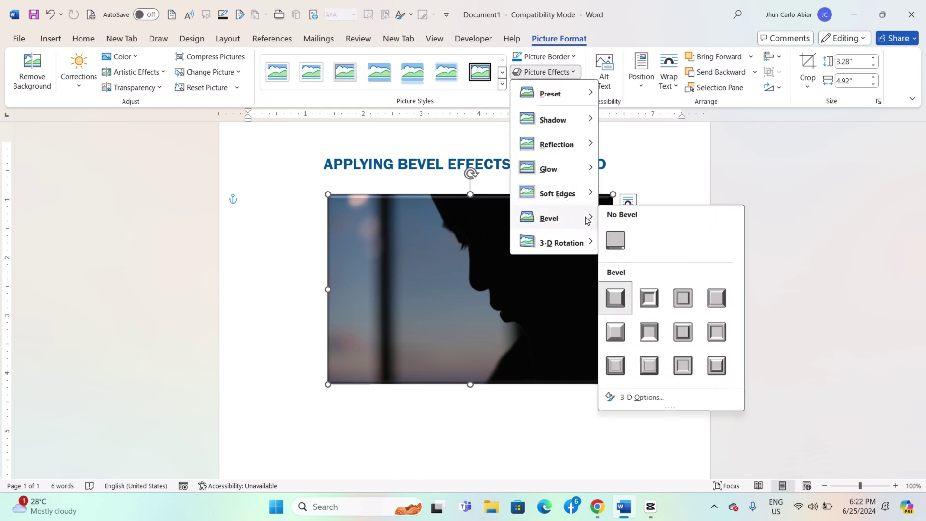
pyautogui.click(637, 397)
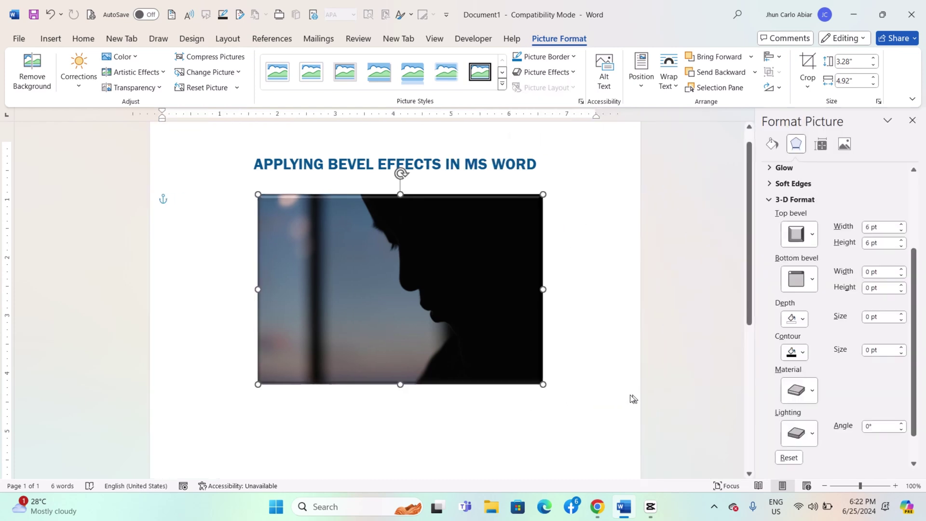
pyautogui.scroll(-2, 904, 337)
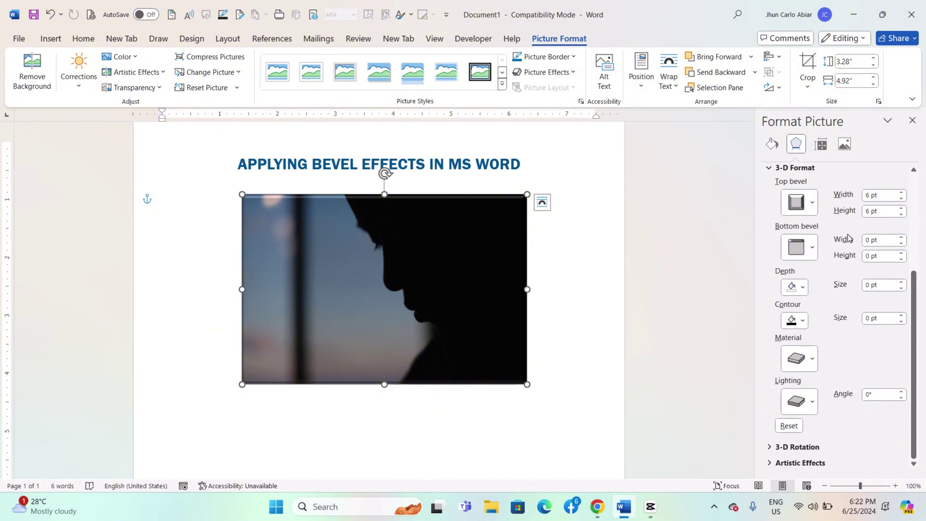
# Set the photo's contour colour to blue and its depth to brown at 8.5 pt
pyautogui.click(805, 323)
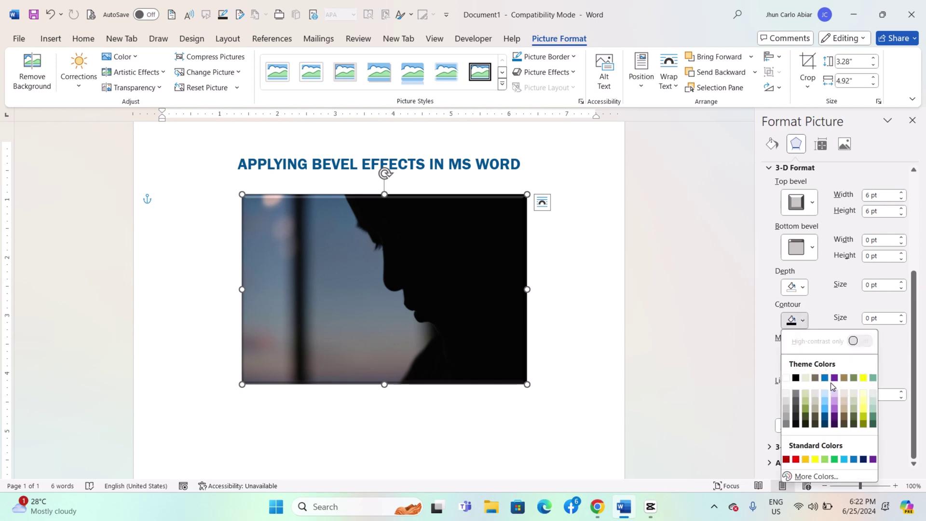
pyautogui.click(830, 377)
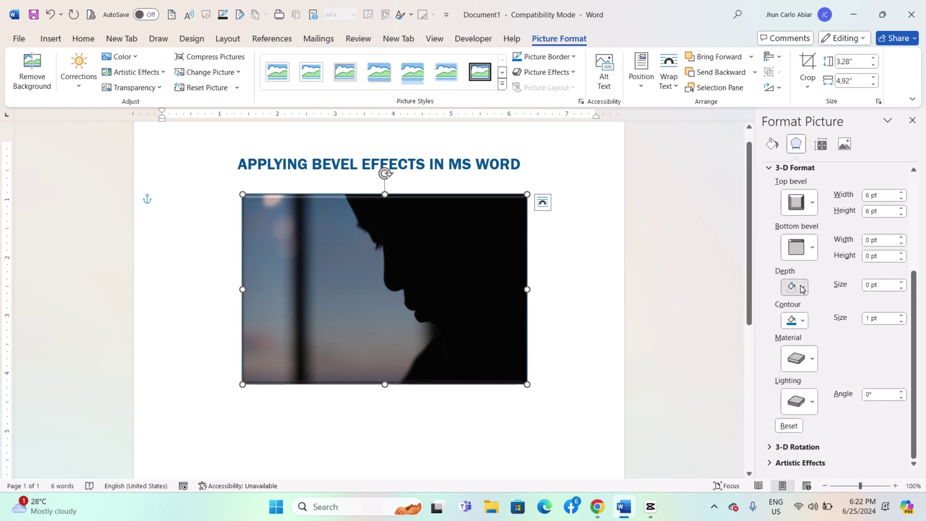
pyautogui.click(801, 289)
pyautogui.click(844, 391)
pyautogui.click(901, 281)
pyautogui.click(902, 282)
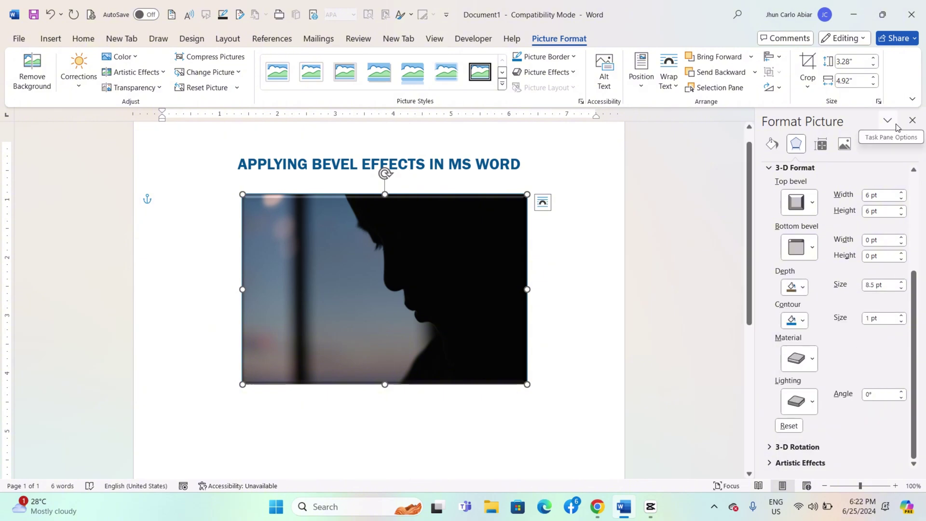